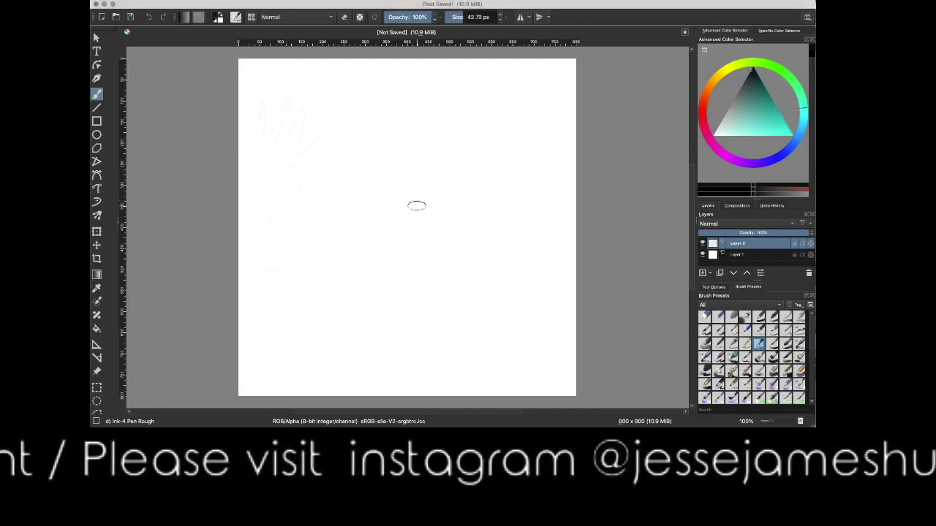
- Switch the brush to the Ink-3 Gpen preset
{"action": "right_click", "coordinate": [417, 204]}
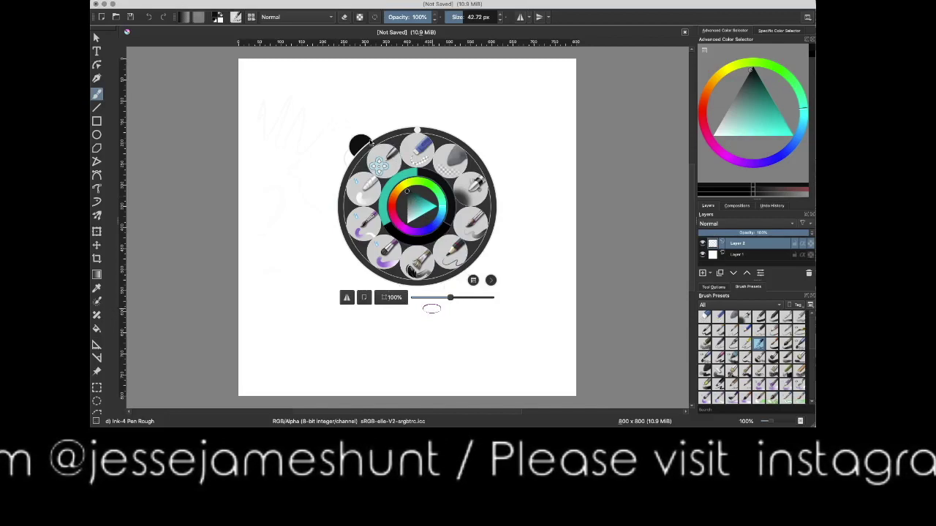
{"action": "left_click", "coordinate": [284, 103]}
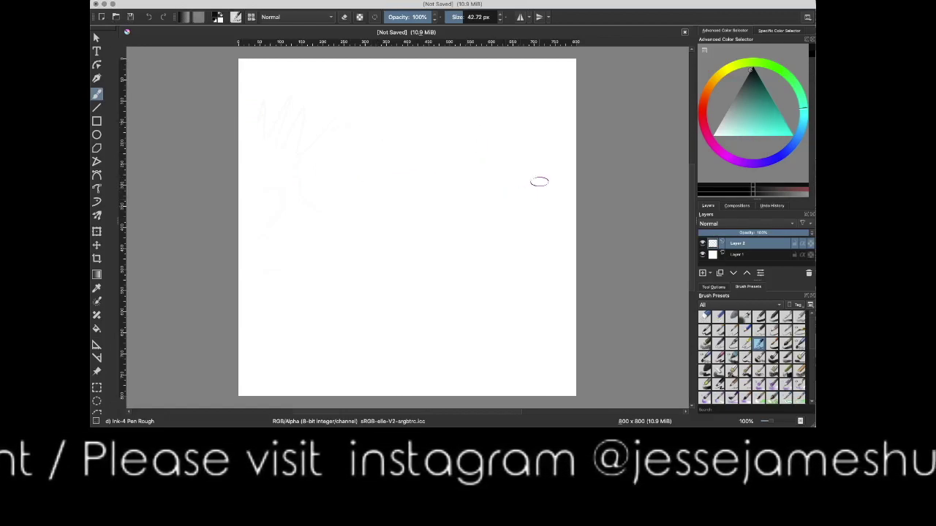
{"action": "left_click", "coordinate": [745, 343]}
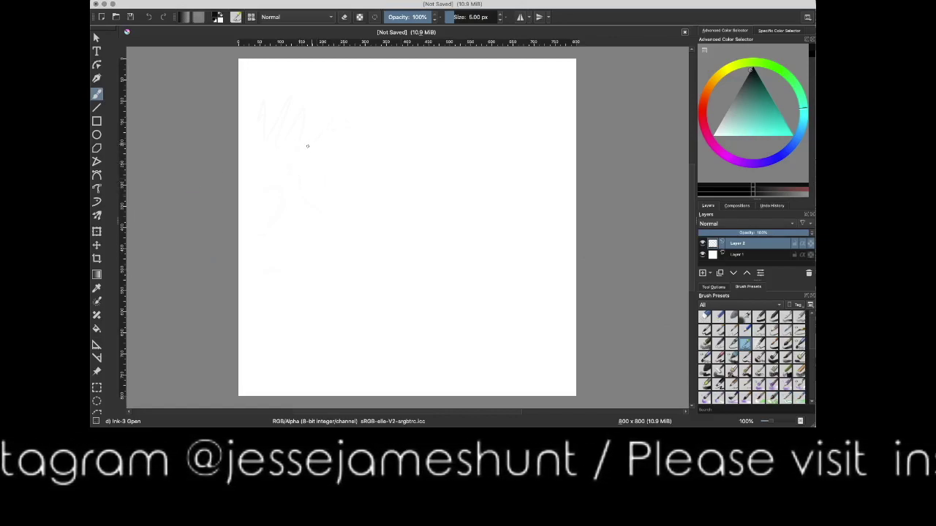
- Draw black test marks near the canvas centre: a V, large zigzags and short slanted strokes
{"action": "left_click_drag", "start_coordinate": [307, 171], "coordinate": [307, 167]}
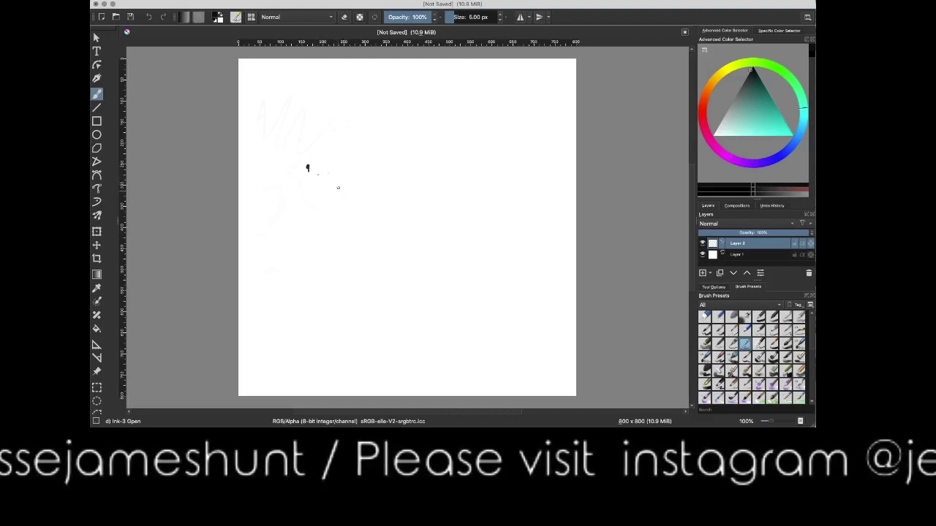
{"action": "mouse_move", "coordinate": [331, 185]}
{"action": "left_mouse_down"}
{"action": "mouse_move", "coordinate": [345, 187]}
{"action": "mouse_move", "coordinate": [344, 211]}
{"action": "mouse_move", "coordinate": [374, 236]}
{"action": "left_mouse_up"}
{"action": "mouse_move", "coordinate": [363, 160]}
{"action": "left_mouse_down"}
{"action": "mouse_move", "coordinate": [406, 193]}
{"action": "mouse_move", "coordinate": [399, 208]}
{"action": "mouse_move", "coordinate": [472, 184]}
{"action": "mouse_move", "coordinate": [439, 231]}
{"action": "left_mouse_up"}
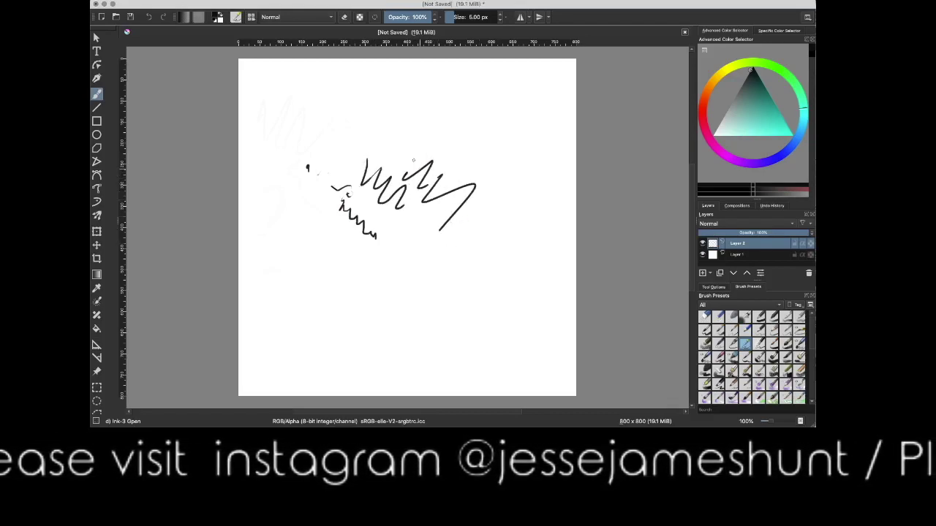
{"action": "left_click_drag", "start_coordinate": [356, 146], "coordinate": [366, 158]}
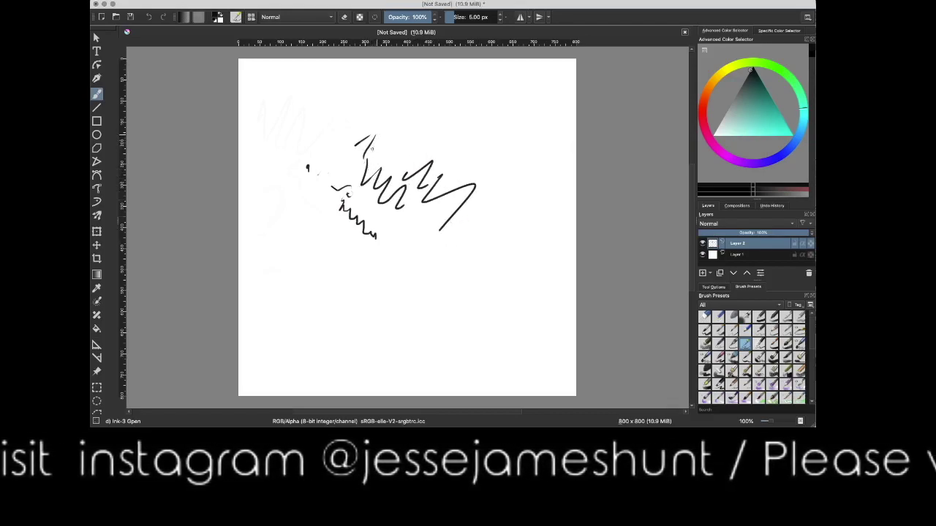
{"action": "mouse_move", "coordinate": [397, 118]}
{"action": "left_mouse_down"}
{"action": "mouse_move", "coordinate": [391, 162]}
{"action": "mouse_move", "coordinate": [409, 149]}
{"action": "left_mouse_up"}
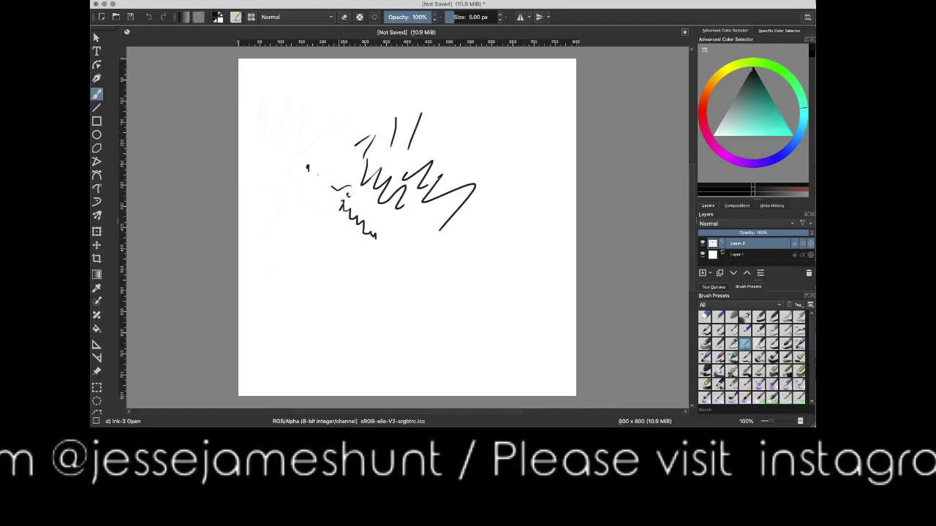
- In Preferences' tablet settings, add a pressure-curve point and drag it down-right into a concave bow
{"action": "left_click", "coordinate": [112, 1]}
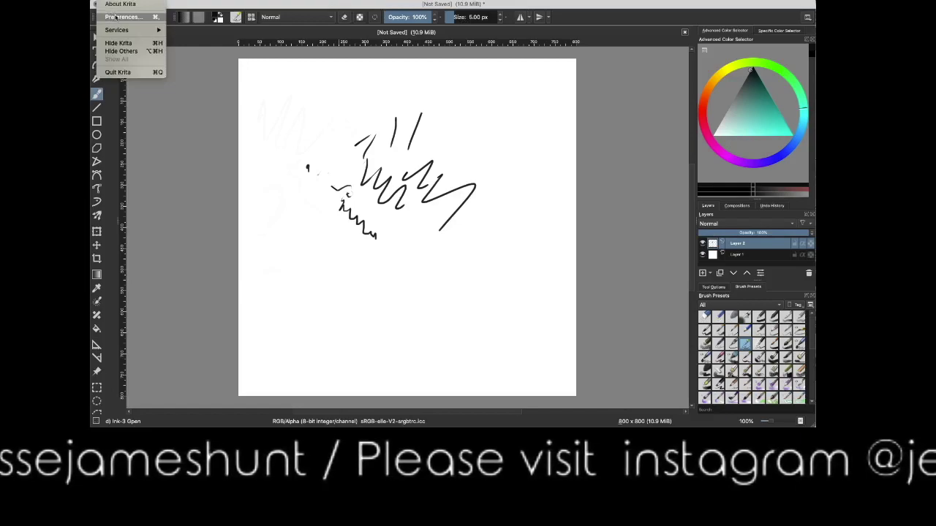
{"action": "left_click", "coordinate": [115, 16]}
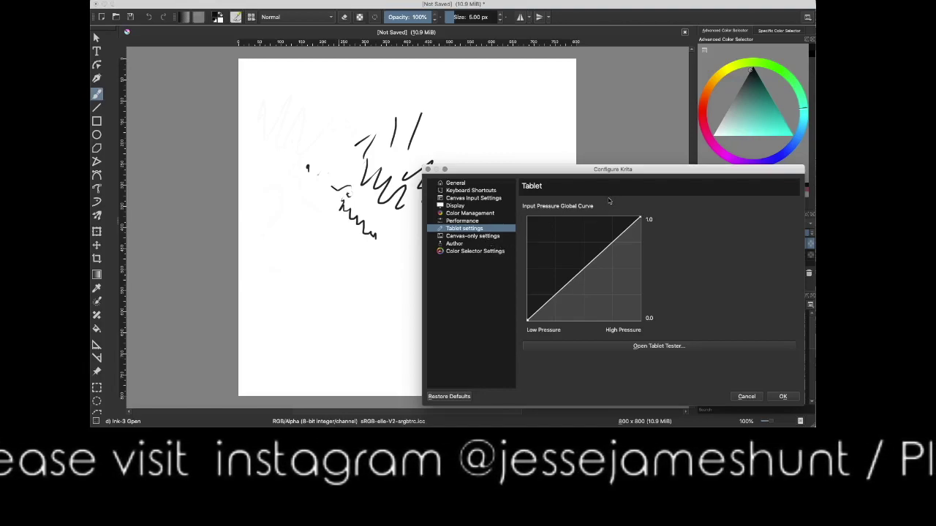
{"action": "left_click", "coordinate": [457, 183]}
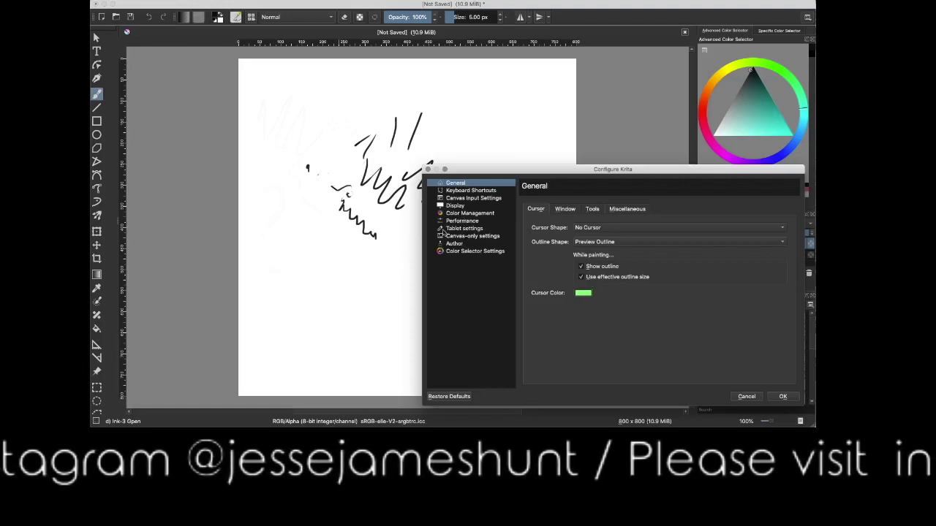
{"action": "left_click", "coordinate": [460, 229]}
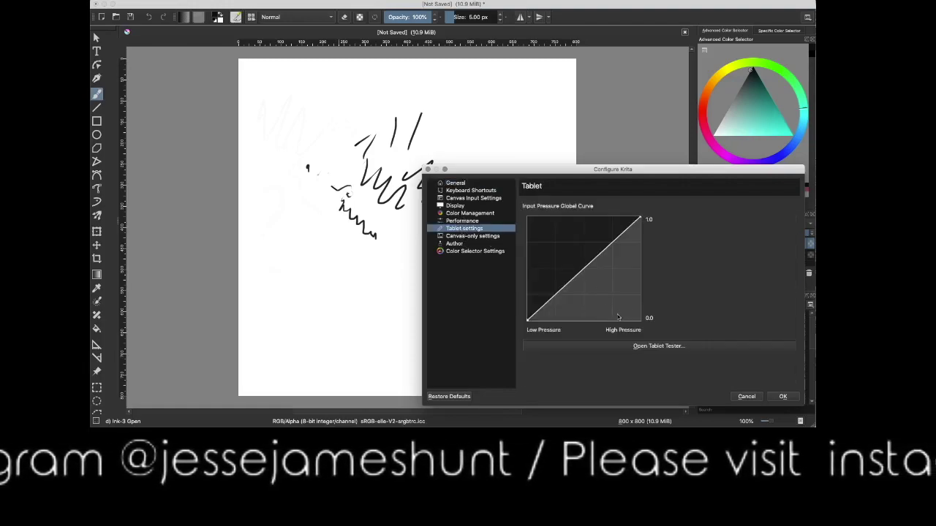
{"action": "left_click", "coordinate": [578, 277]}
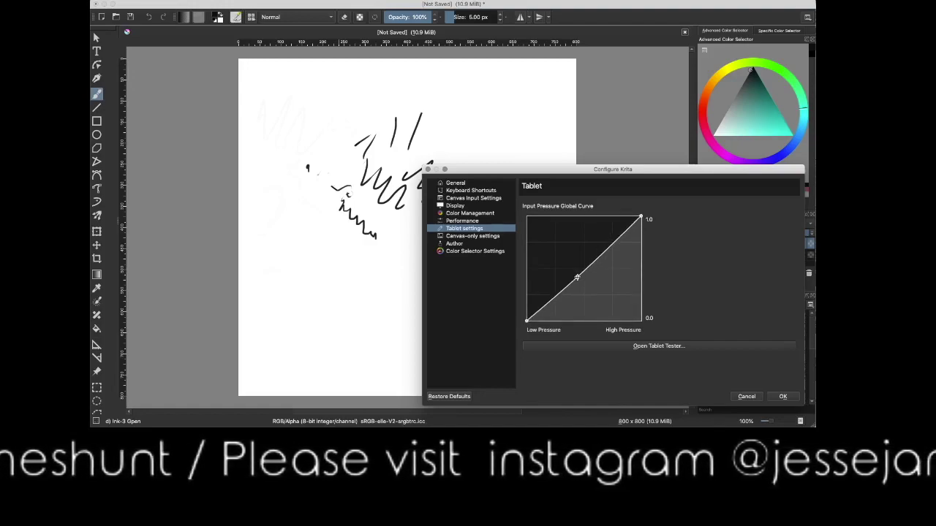
{"action": "left_click_drag", "start_coordinate": [577, 278], "coordinate": [615, 264]}
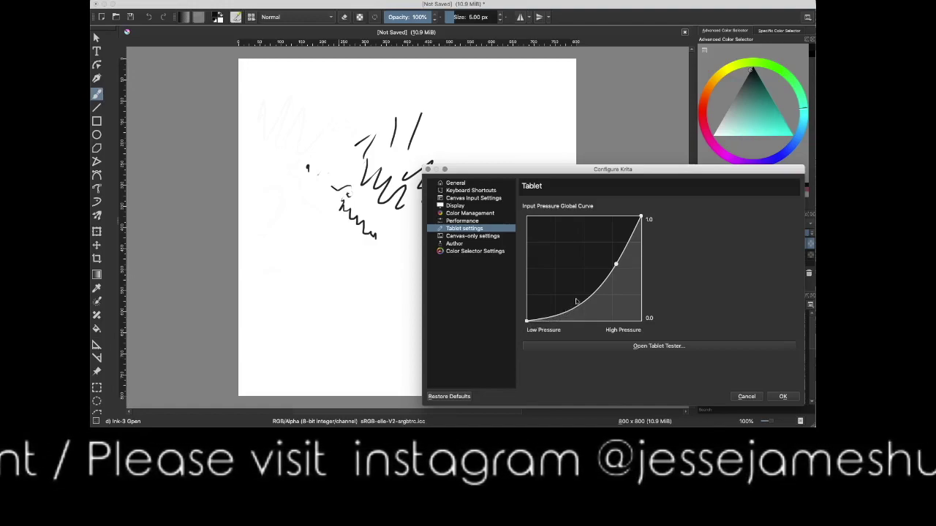
{"action": "left_click", "coordinate": [783, 396]}
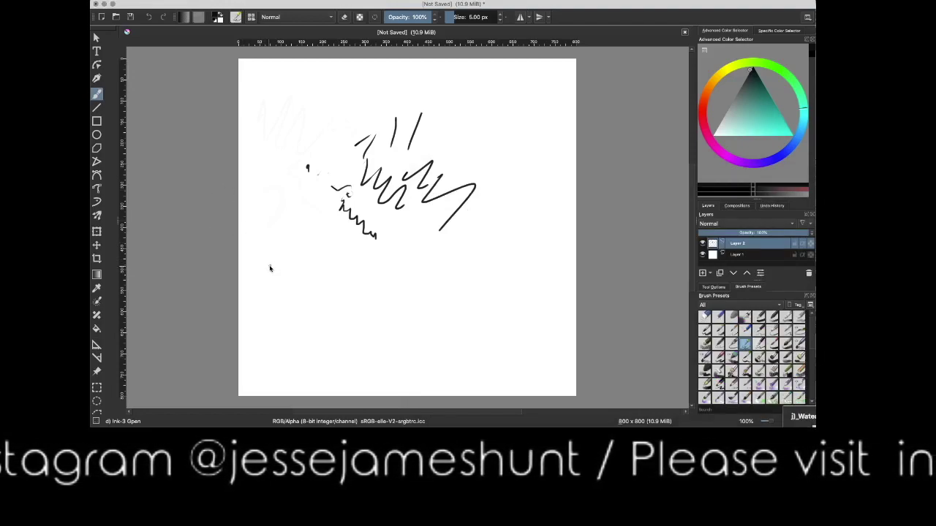
- Test the new pressure curve with light hatching, faint arcs and bold looping ink strokes
{"action": "mouse_move", "coordinate": [270, 268]}
{"action": "left_mouse_down"}
{"action": "mouse_move", "coordinate": [324, 264]}
{"action": "mouse_move", "coordinate": [312, 290]}
{"action": "mouse_move", "coordinate": [330, 291]}
{"action": "mouse_move", "coordinate": [346, 282]}
{"action": "mouse_move", "coordinate": [350, 266]}
{"action": "mouse_move", "coordinate": [337, 294]}
{"action": "mouse_move", "coordinate": [364, 271]}
{"action": "mouse_move", "coordinate": [369, 279]}
{"action": "mouse_move", "coordinate": [355, 298]}
{"action": "left_mouse_up"}
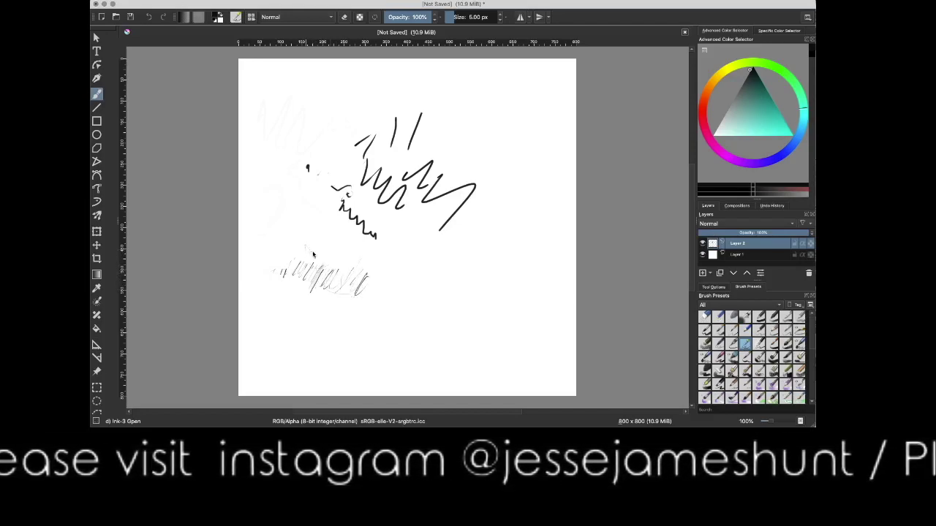
{"action": "mouse_move", "coordinate": [313, 253]}
{"action": "left_mouse_down"}
{"action": "mouse_move", "coordinate": [346, 279]}
{"action": "mouse_move", "coordinate": [292, 291]}
{"action": "mouse_move", "coordinate": [348, 300]}
{"action": "mouse_move", "coordinate": [290, 318]}
{"action": "mouse_move", "coordinate": [327, 342]}
{"action": "mouse_move", "coordinate": [316, 312]}
{"action": "mouse_move", "coordinate": [294, 347]}
{"action": "mouse_move", "coordinate": [314, 304]}
{"action": "mouse_move", "coordinate": [334, 354]}
{"action": "mouse_move", "coordinate": [322, 305]}
{"action": "mouse_move", "coordinate": [363, 350]}
{"action": "mouse_move", "coordinate": [294, 315]}
{"action": "mouse_move", "coordinate": [340, 281]}
{"action": "mouse_move", "coordinate": [391, 300]}
{"action": "left_mouse_up"}
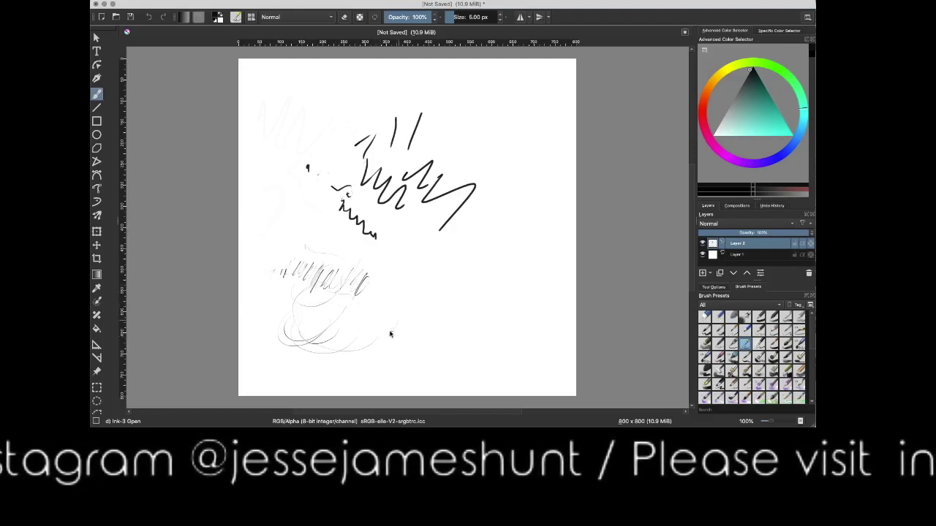
{"action": "mouse_move", "coordinate": [391, 334]}
{"action": "left_mouse_down"}
{"action": "mouse_move", "coordinate": [363, 314]}
{"action": "mouse_move", "coordinate": [368, 287]}
{"action": "mouse_move", "coordinate": [428, 279]}
{"action": "mouse_move", "coordinate": [407, 320]}
{"action": "mouse_move", "coordinate": [389, 271]}
{"action": "mouse_move", "coordinate": [477, 269]}
{"action": "mouse_move", "coordinate": [458, 326]}
{"action": "mouse_move", "coordinate": [430, 275]}
{"action": "mouse_move", "coordinate": [499, 252]}
{"action": "mouse_move", "coordinate": [494, 315]}
{"action": "mouse_move", "coordinate": [458, 277]}
{"action": "mouse_move", "coordinate": [533, 230]}
{"action": "mouse_move", "coordinate": [529, 304]}
{"action": "mouse_move", "coordinate": [497, 229]}
{"action": "mouse_move", "coordinate": [582, 221]}
{"action": "mouse_move", "coordinate": [508, 282]}
{"action": "mouse_move", "coordinate": [364, 254]}
{"action": "mouse_move", "coordinate": [431, 354]}
{"action": "mouse_move", "coordinate": [316, 294]}
{"action": "mouse_move", "coordinate": [413, 285]}
{"action": "left_mouse_up"}
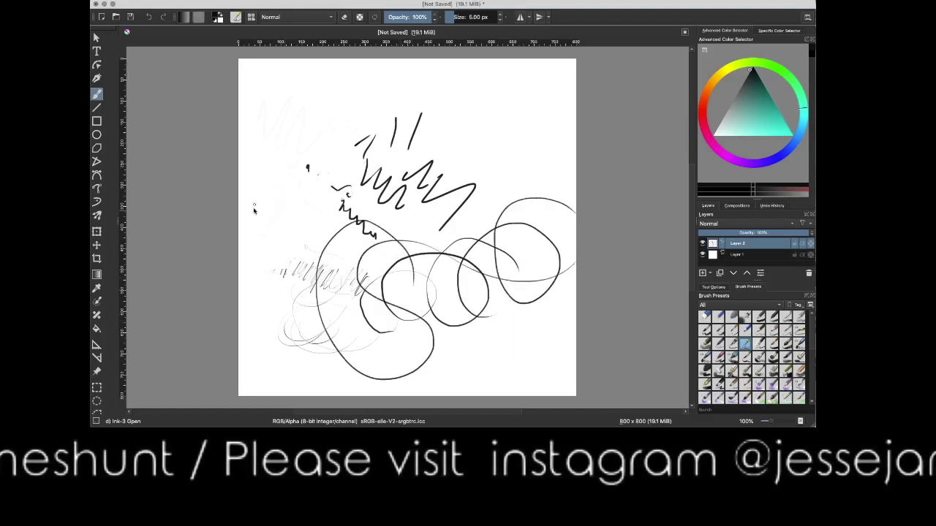
{"action": "mouse_move", "coordinate": [312, 206]}
{"action": "left_mouse_down"}
{"action": "mouse_move", "coordinate": [255, 251]}
{"action": "mouse_move", "coordinate": [311, 148]}
{"action": "mouse_move", "coordinate": [342, 139]}
{"action": "mouse_move", "coordinate": [333, 249]}
{"action": "left_mouse_up"}
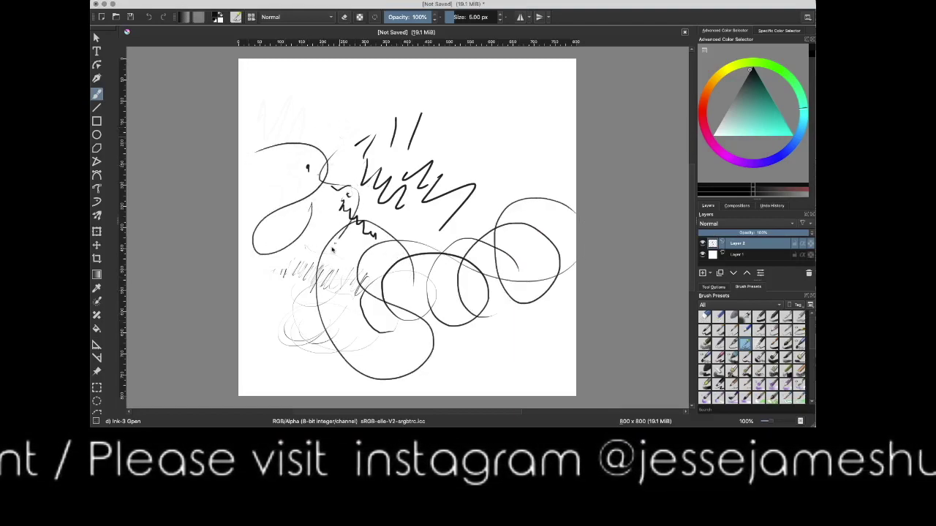
{"action": "mouse_move", "coordinate": [441, 101]}
{"action": "left_mouse_down"}
{"action": "mouse_move", "coordinate": [464, 120]}
{"action": "mouse_move", "coordinate": [497, 194]}
{"action": "left_mouse_up"}
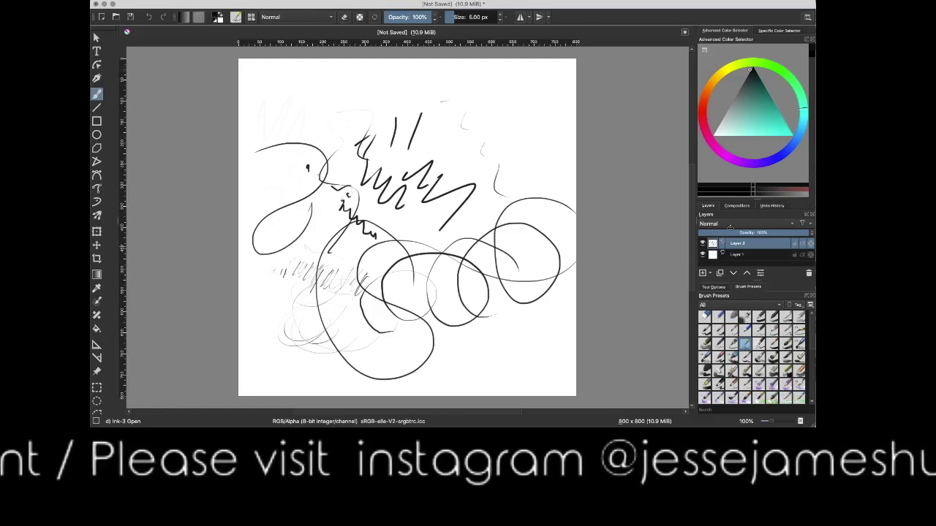
{"action": "left_click", "coordinate": [744, 307]}
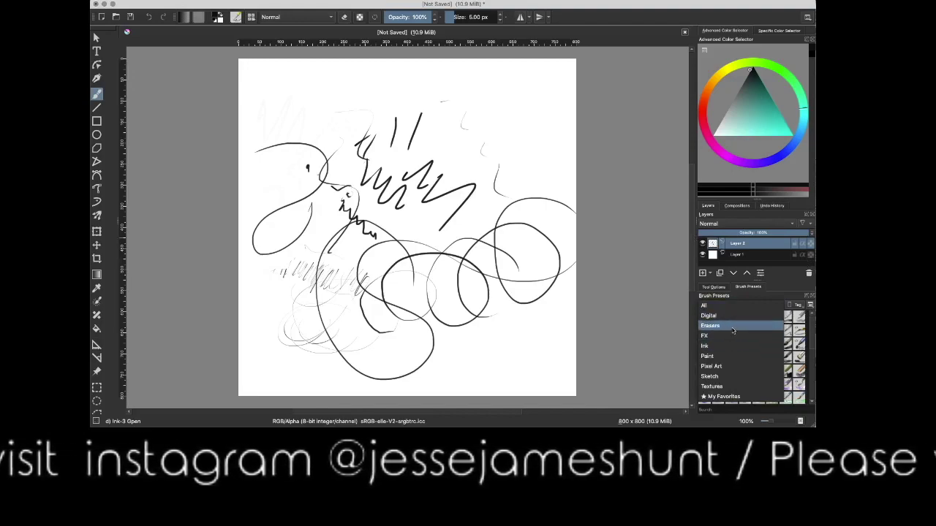
- Filter the brush preset list to show only presets tagged Paint
{"action": "left_click", "coordinate": [730, 356]}
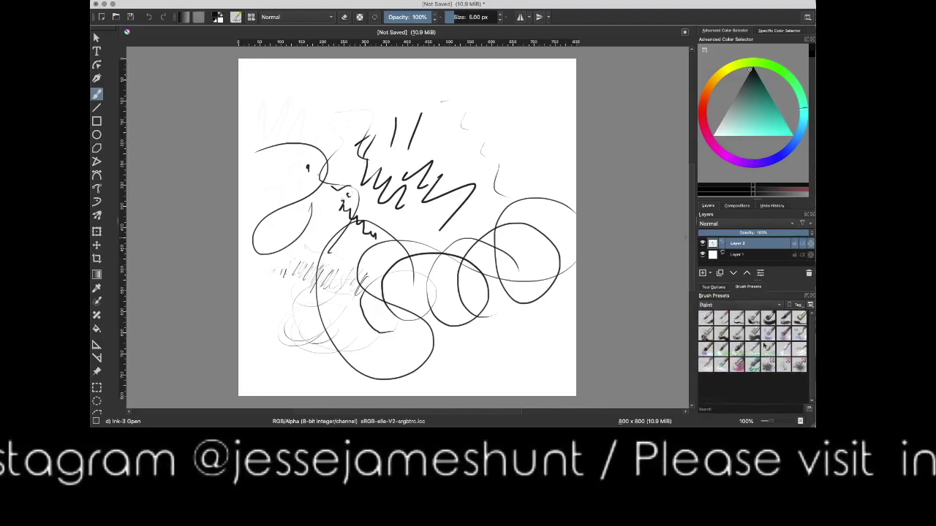
{"action": "left_click", "coordinate": [729, 310]}
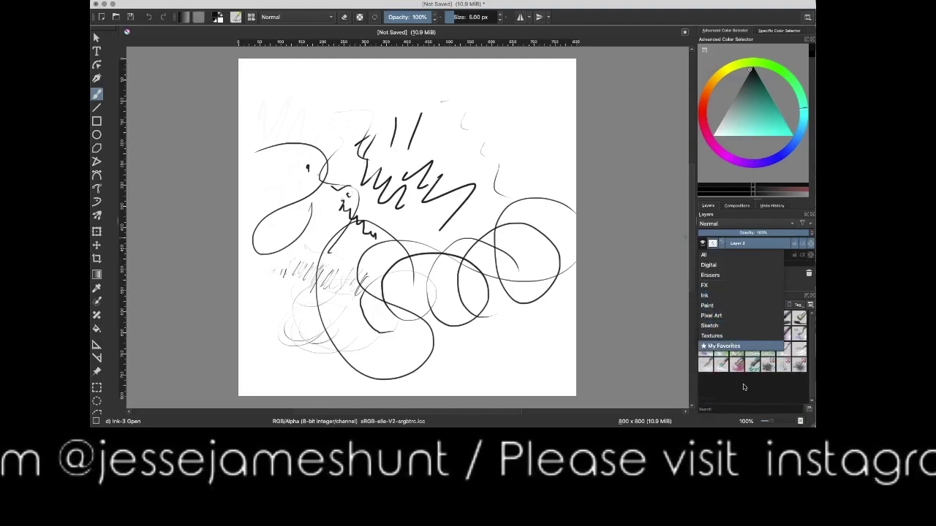
{"action": "left_click", "coordinate": [727, 358]}
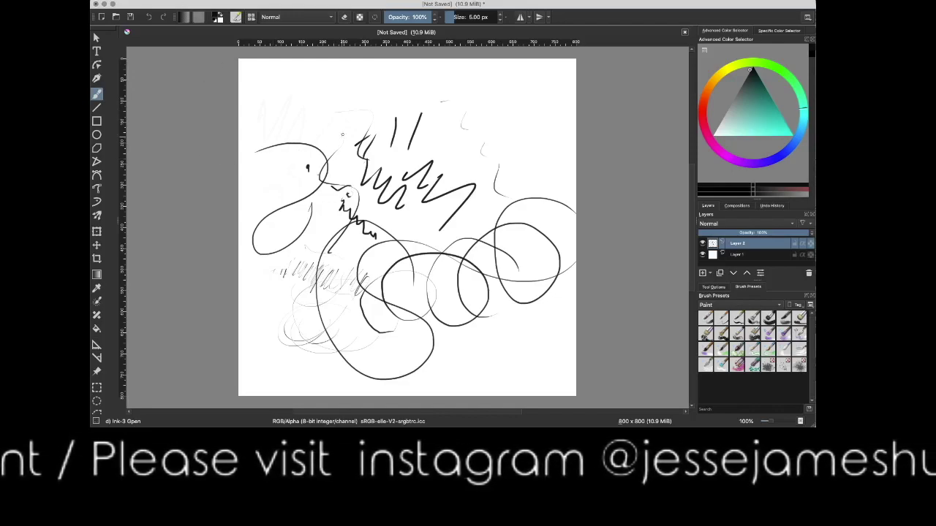
- Pick the Pencil-2 brush from the pop-up palette and tilt the canvas to -1.0°
{"action": "right_click", "coordinate": [229, 119]}
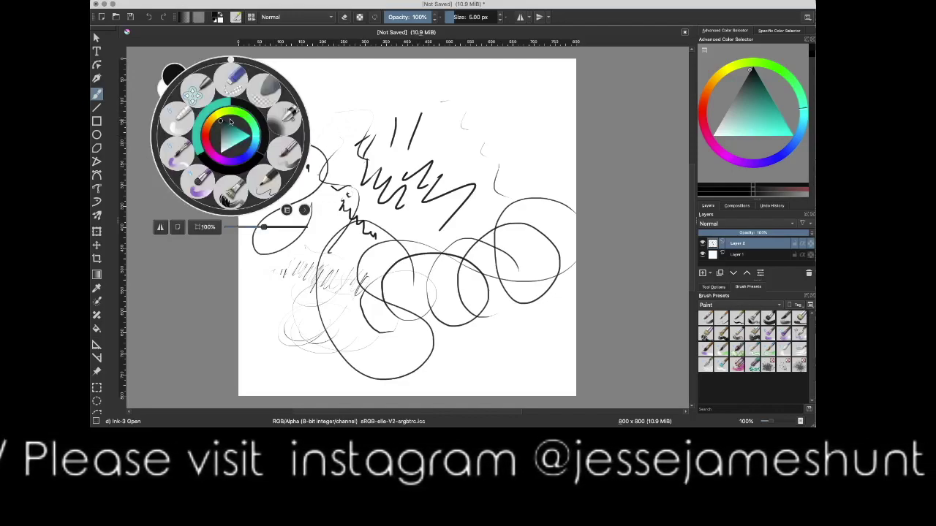
{"action": "left_click", "coordinate": [260, 189]}
{"action": "right_click", "coordinate": [255, 190]}
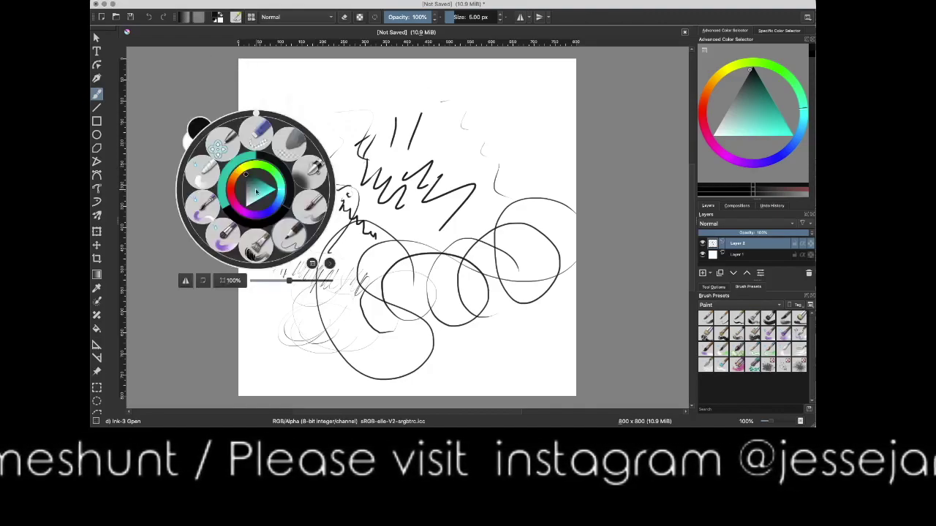
{"action": "left_click", "coordinate": [289, 238]}
{"action": "right_click", "coordinate": [289, 237]}
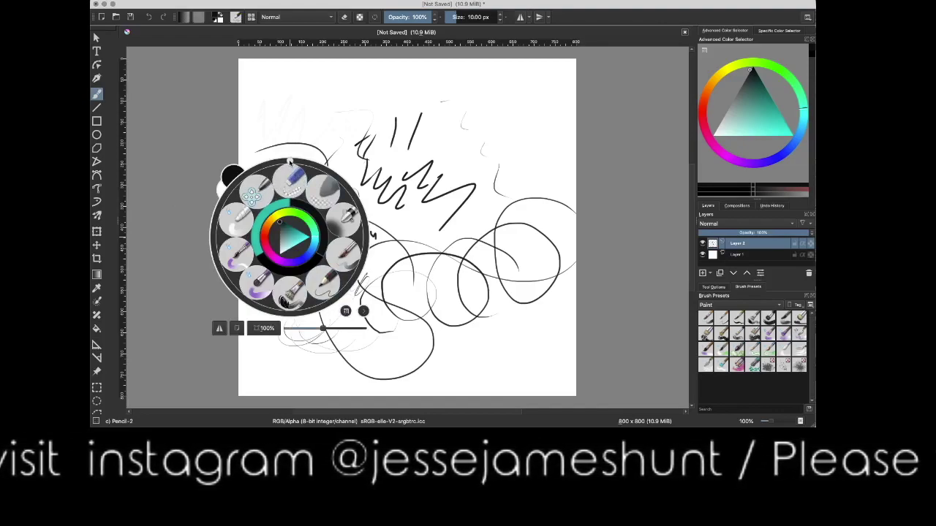
{"action": "mouse_move", "coordinate": [291, 166]}
{"action": "left_mouse_down"}
{"action": "mouse_move", "coordinate": [302, 162]}
{"action": "mouse_move", "coordinate": [290, 164]}
{"action": "left_mouse_up"}
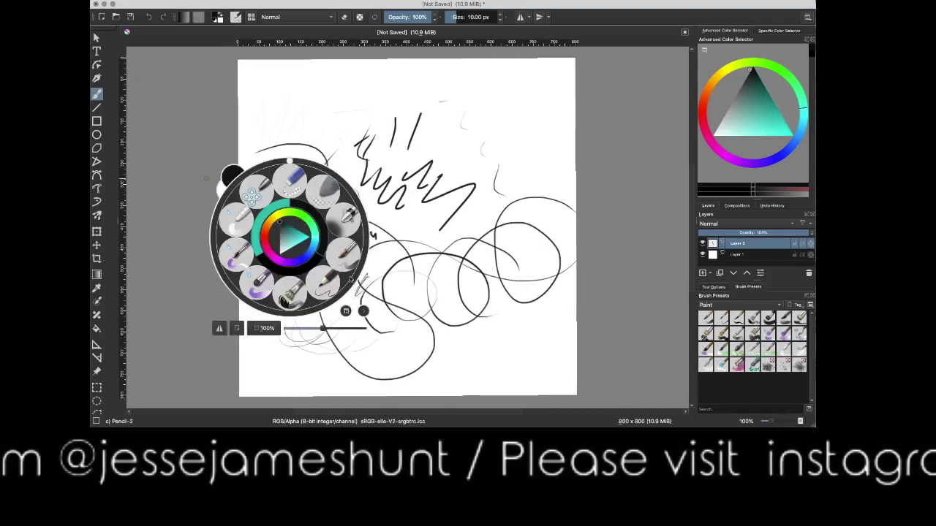